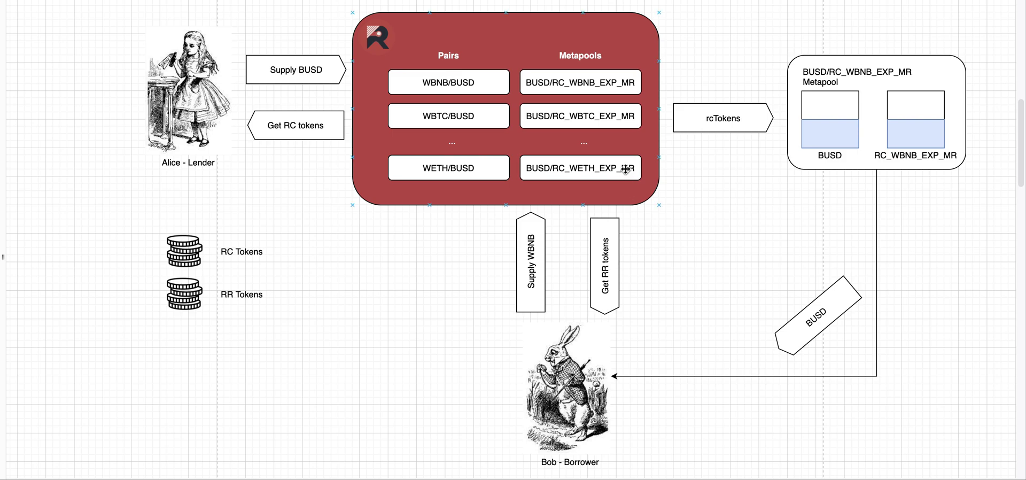
Step: Point out the Pairs and Metapools container and the RC Tokens / RR Tokens legend
click(618, 32)
click(275, 173)
drag(140, 204, 302, 335)
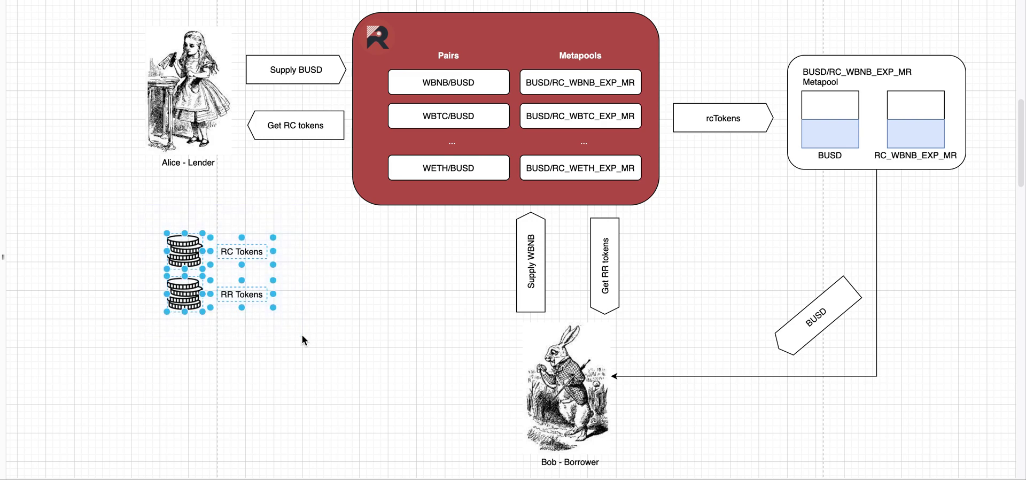
click(374, 312)
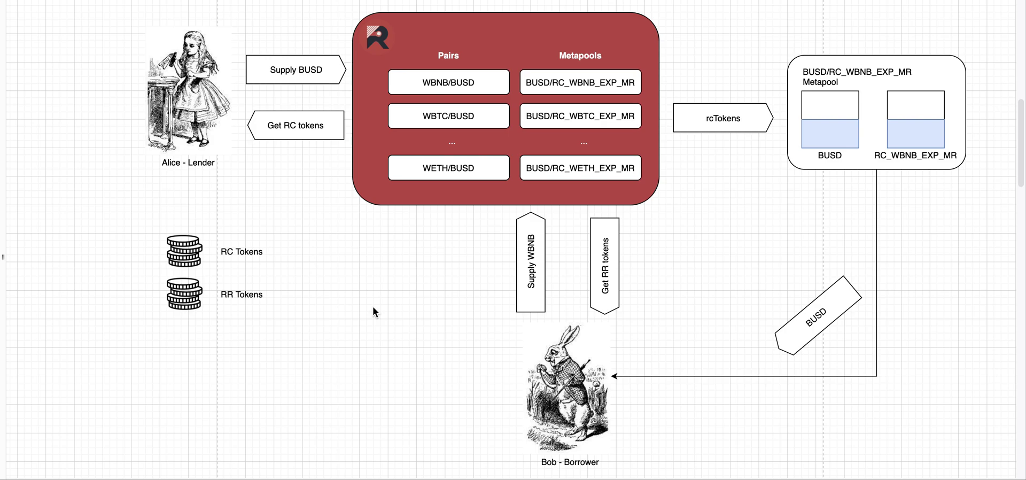
drag(155, 221, 300, 357)
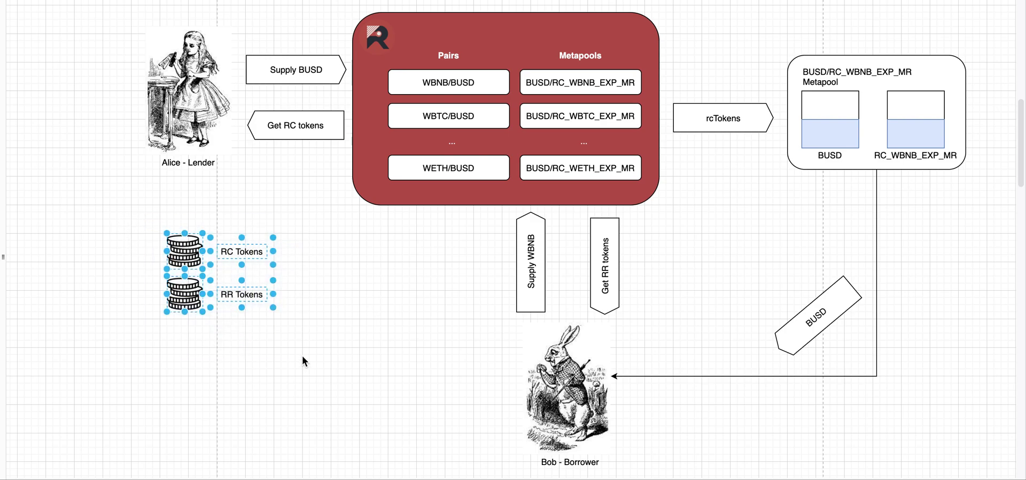
click(321, 341)
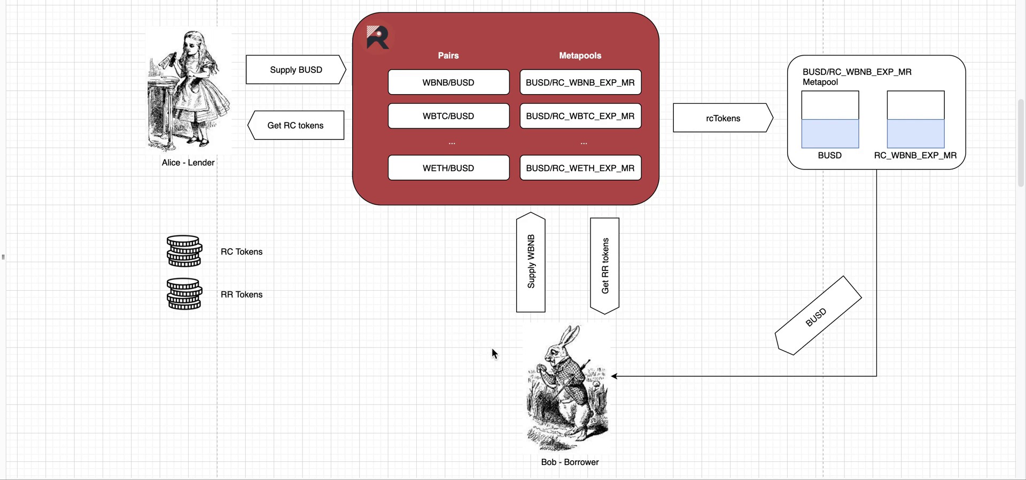
Step: Point out the Bob - Borrower image and the Supply WBNB and Get RR tokens arrows
click(579, 369)
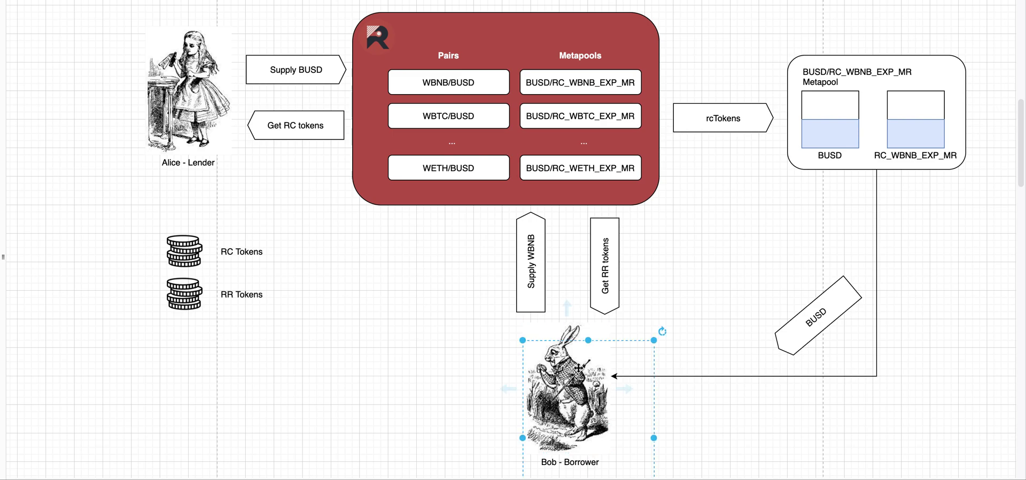
click(472, 354)
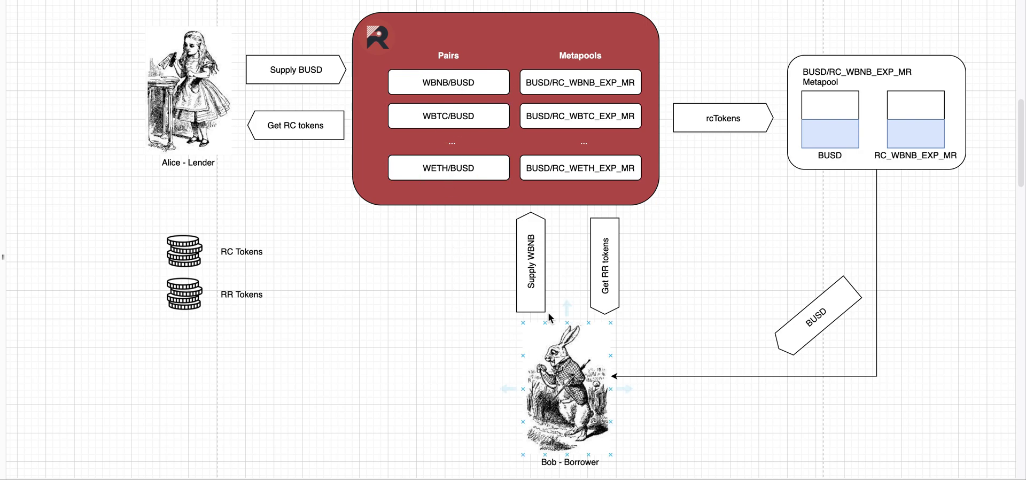
click(537, 299)
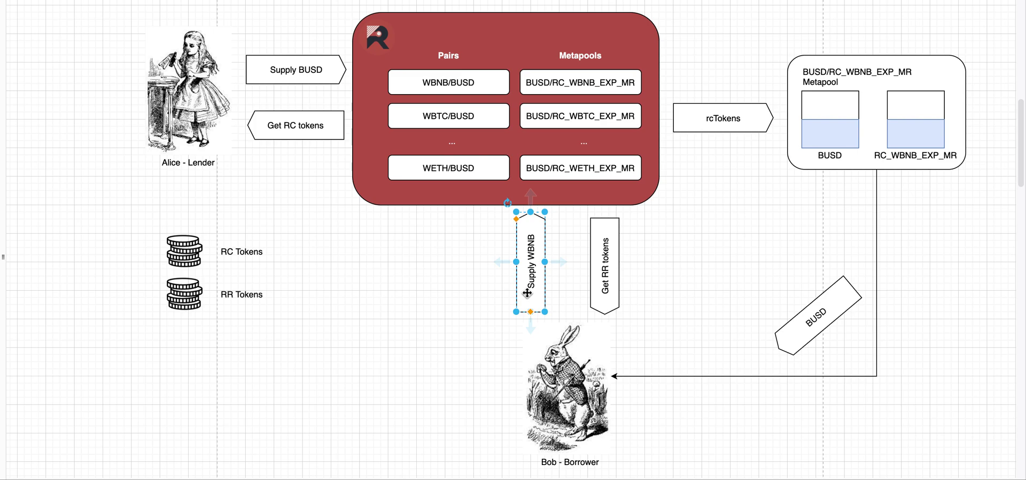
click(608, 297)
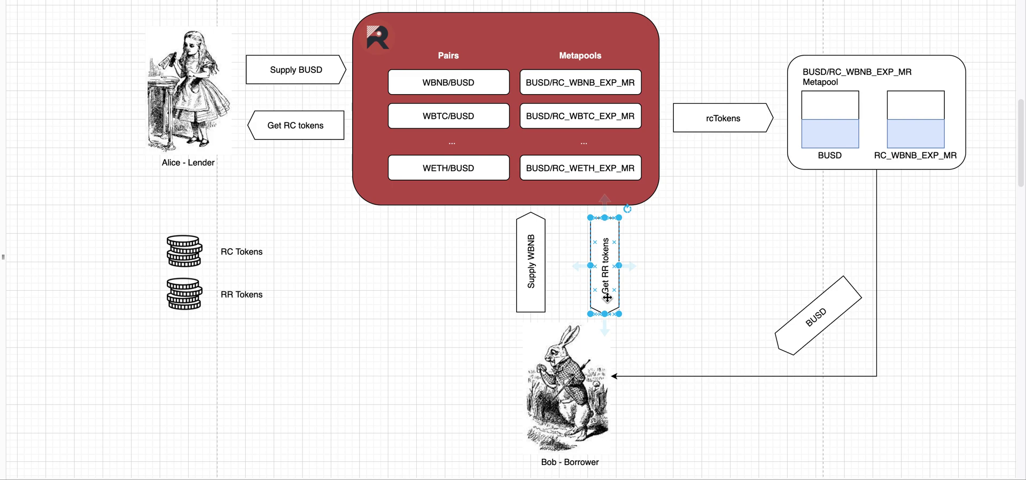
click(730, 87)
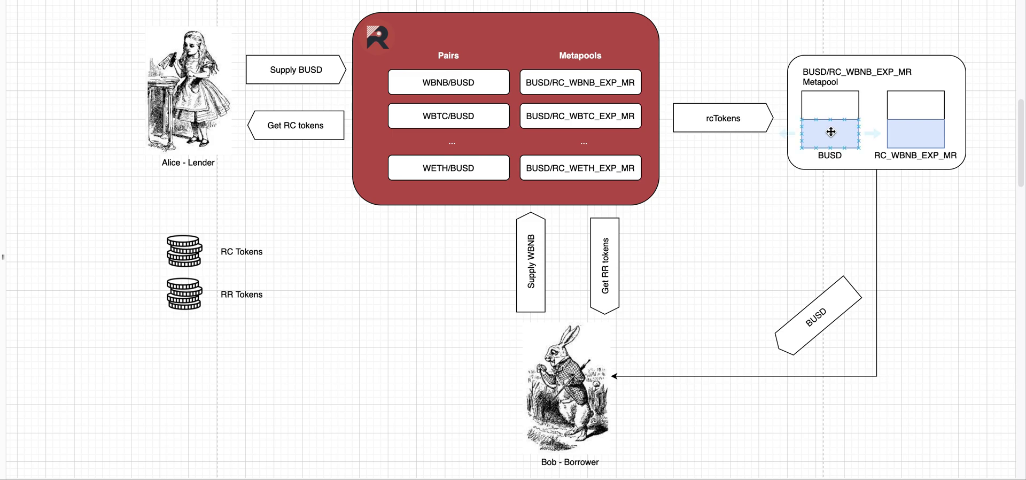
Step: Raise the RC_WBNB_EXP_MR fill to 80 x 50 and lower the BUSD fill to 80 x 30
click(912, 134)
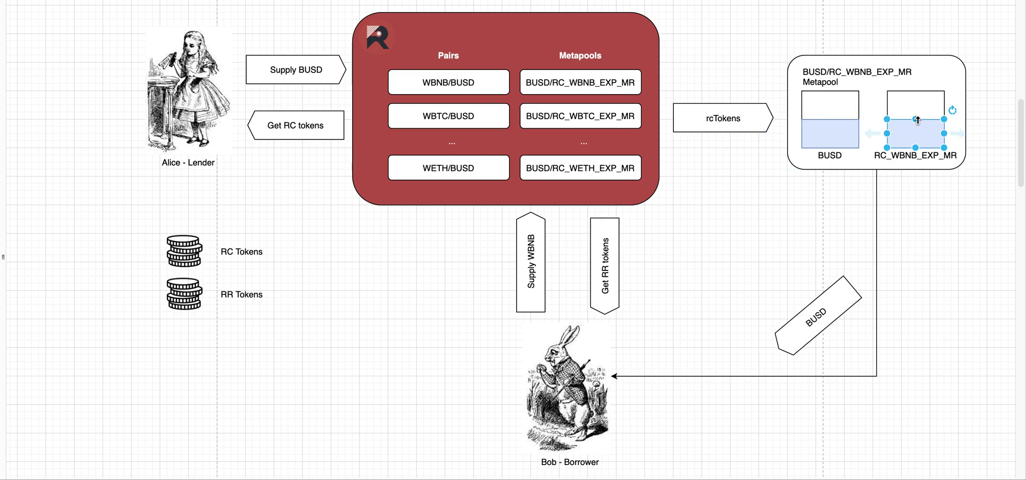
drag(916, 119, 916, 111)
click(832, 135)
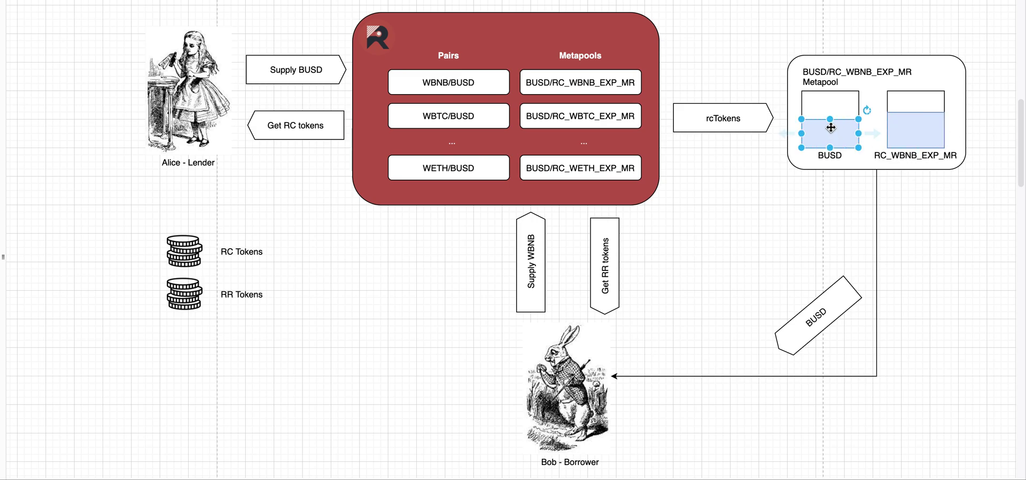
drag(830, 119, 831, 127)
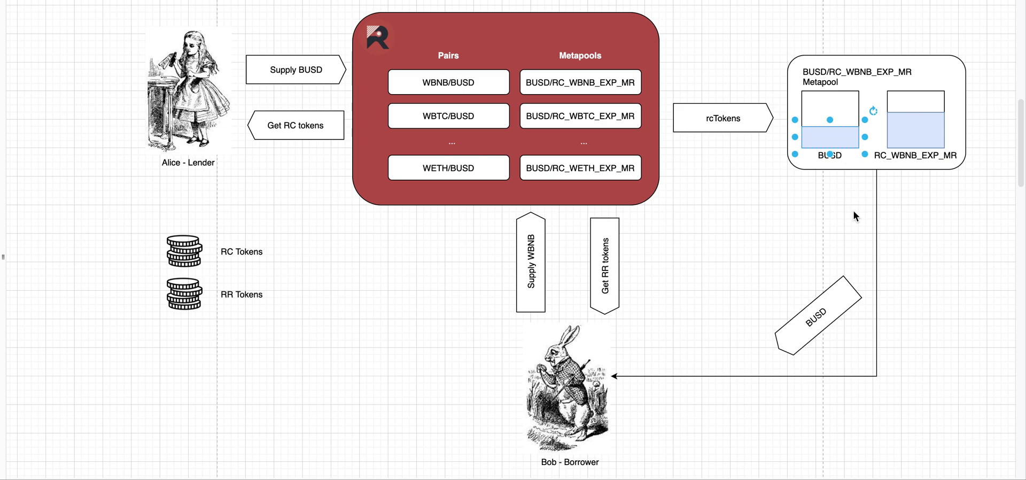
Step: Point out the Supply WBNB, rcTokens and Get RR tokens arrows
click(540, 236)
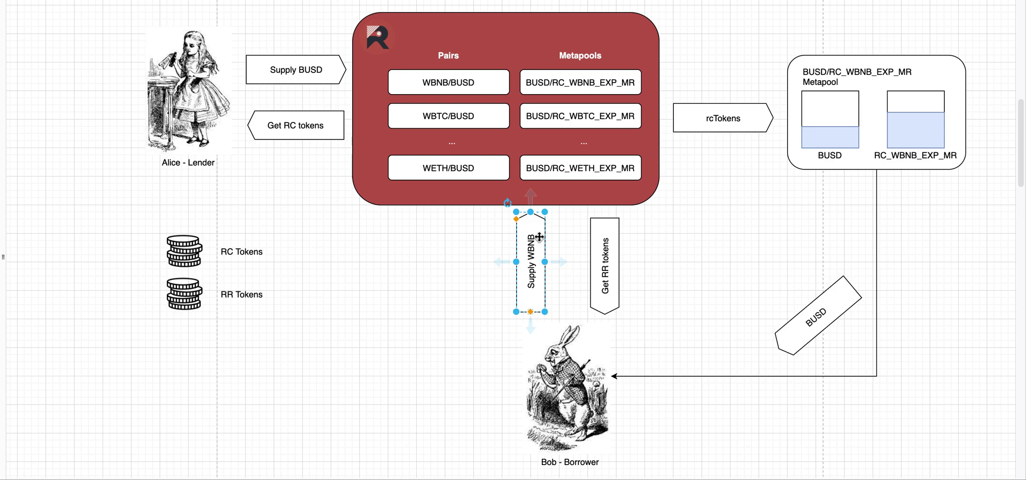
click(731, 113)
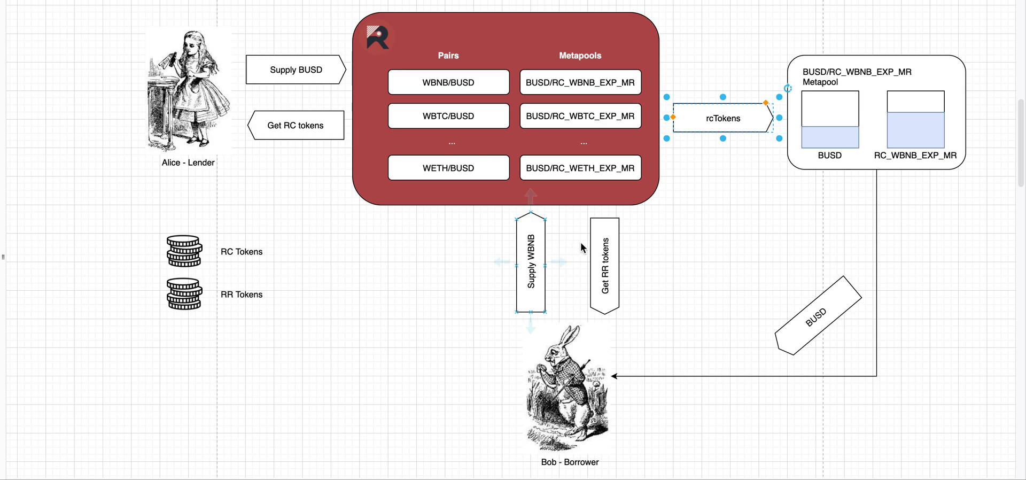
click(603, 243)
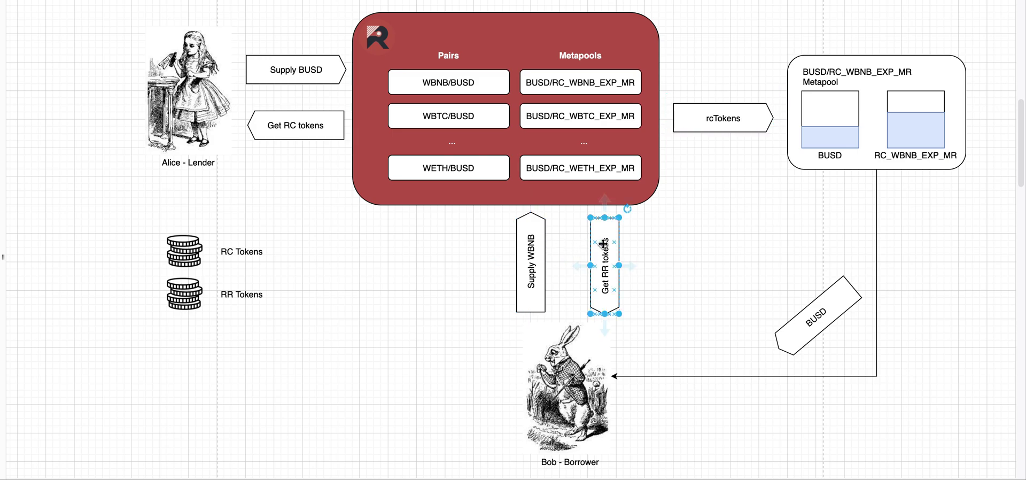
click(728, 119)
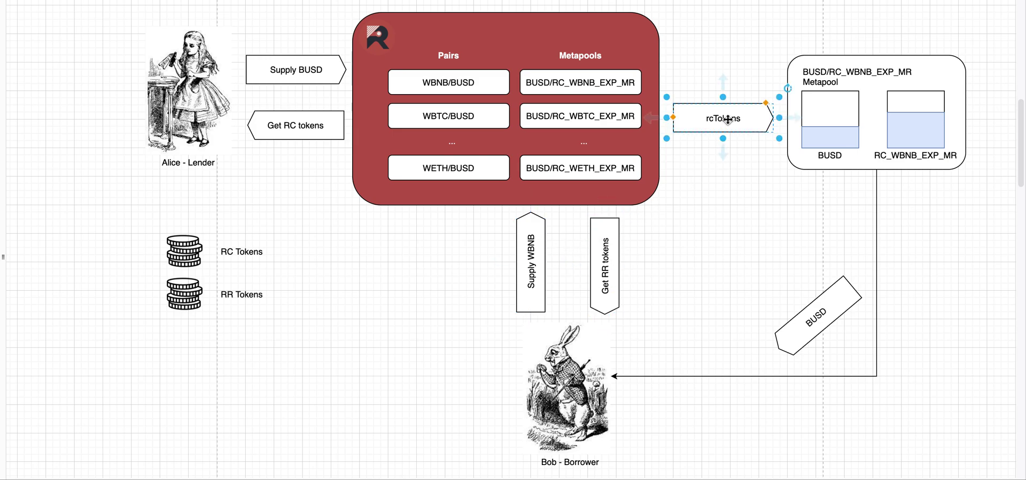
Step: Raise RC_WBNB_EXP_MR nearly to the top and drop the BUSD fill to 80 x 20
click(908, 125)
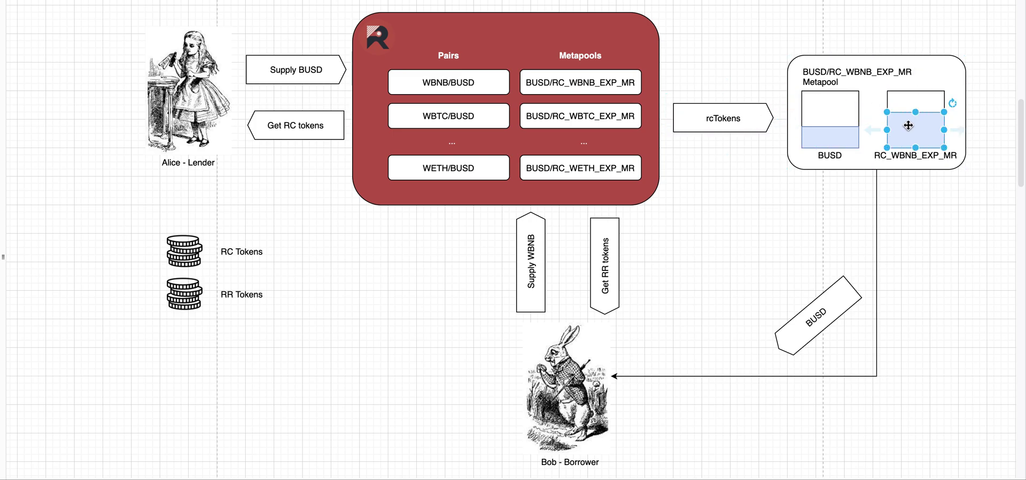
drag(916, 112, 916, 105)
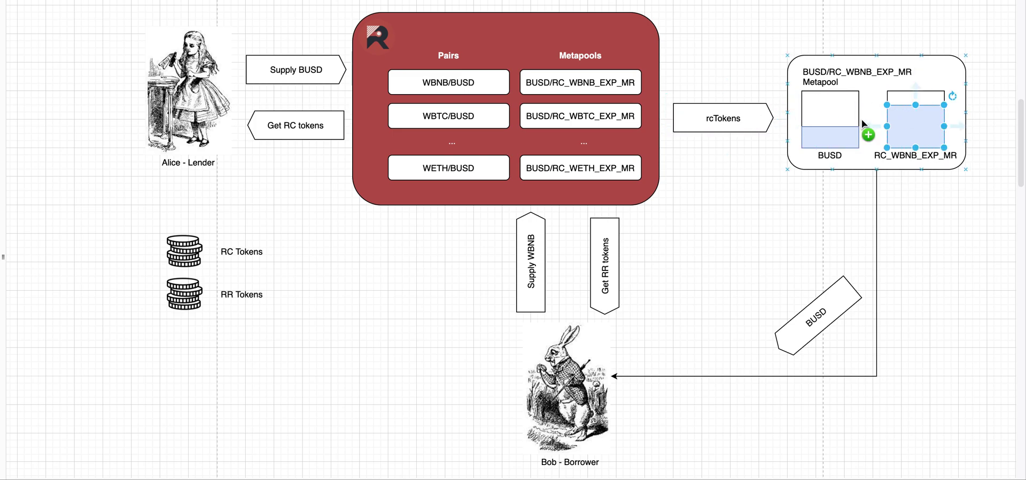
click(830, 131)
drag(831, 127, 830, 126)
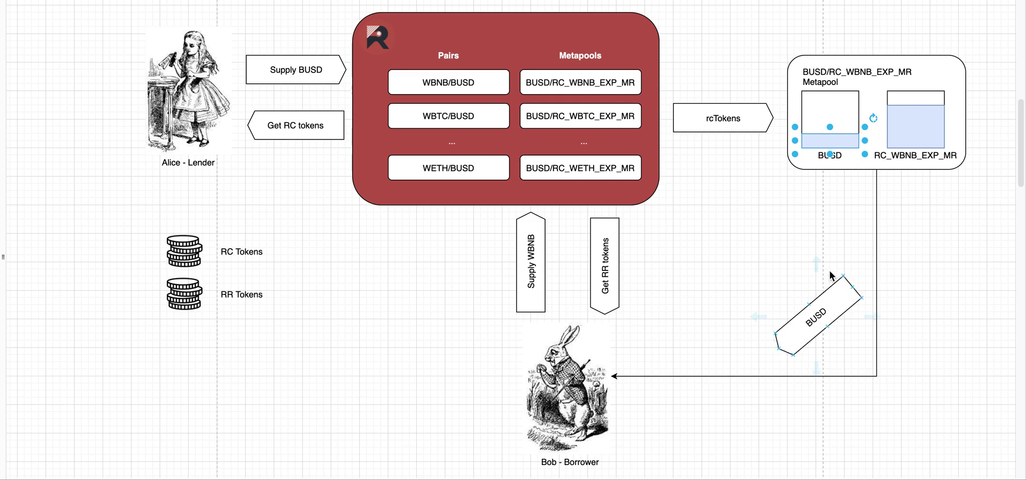
click(608, 282)
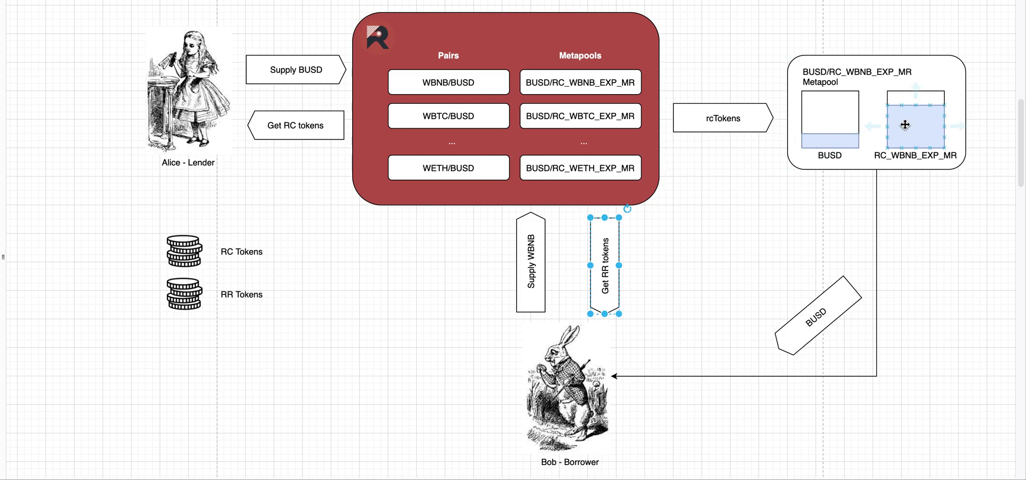
Step: Raise the BUSD fill back to 80 x 30 and lower RC_WBNB_EXP_MR to 80 x 40
click(831, 140)
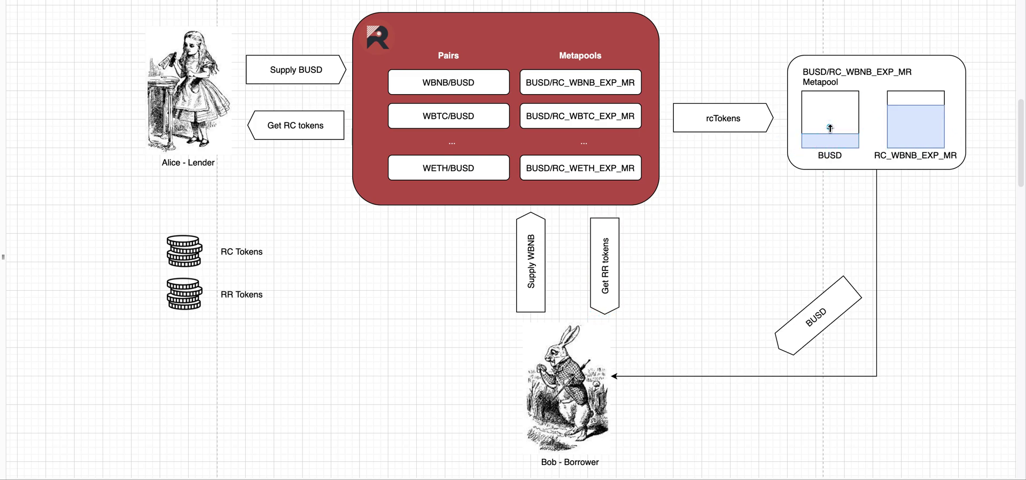
drag(830, 133, 830, 119)
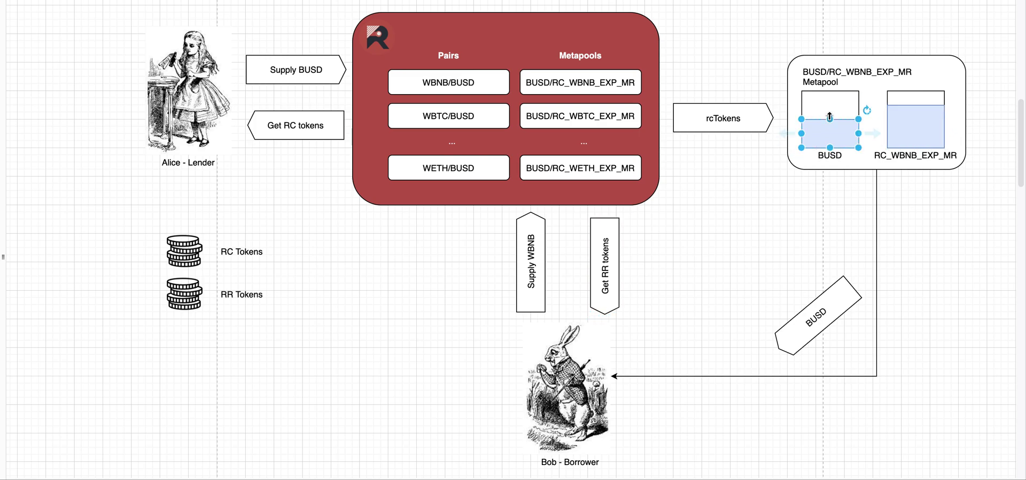
click(910, 116)
drag(916, 105, 916, 120)
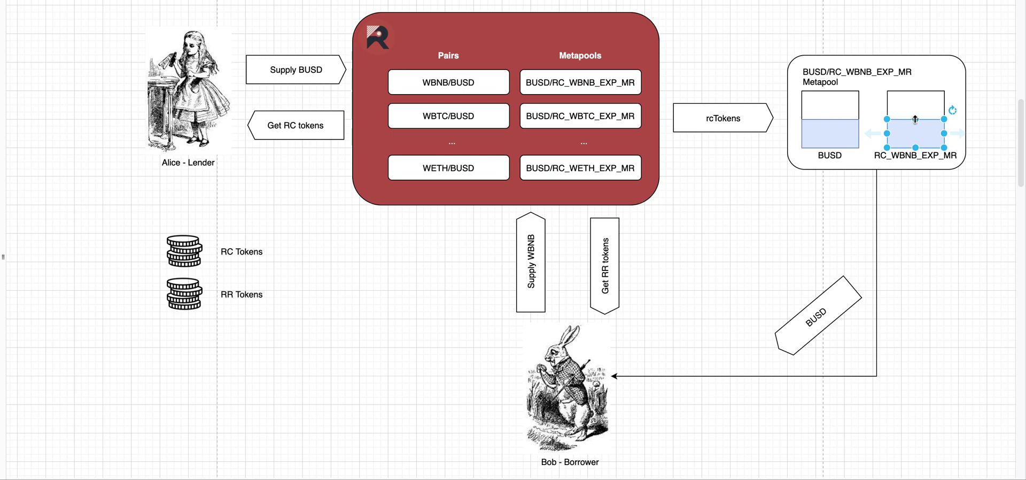
Step: Scroll down to the repayment diagram and point out the Return rrTokens and Repay BUSD arrows
scroll(977, 173, down, 10)
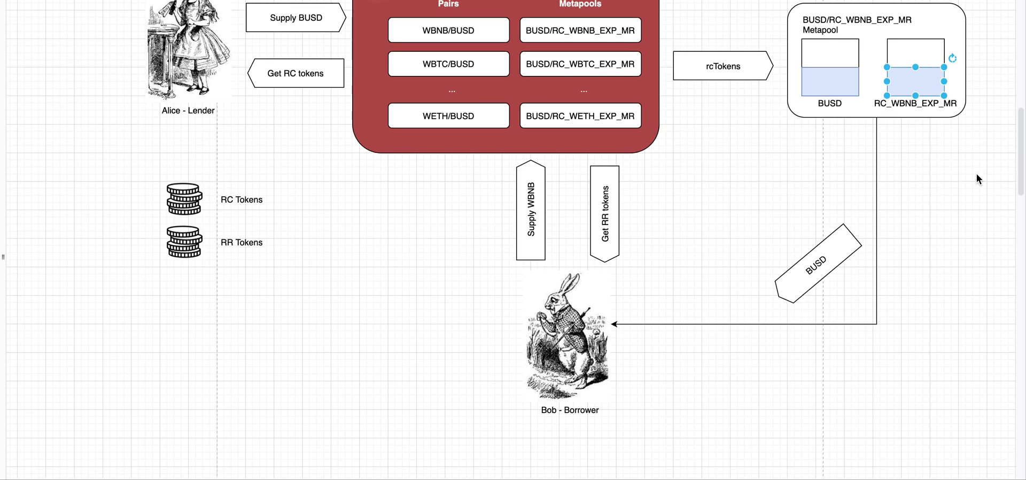
scroll(977, 174, down, 7)
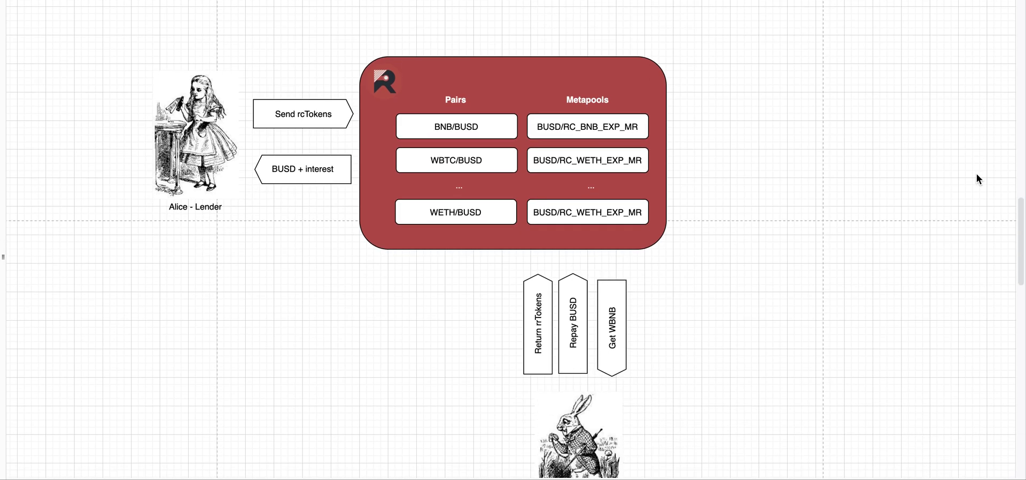
scroll(977, 173, up, 1)
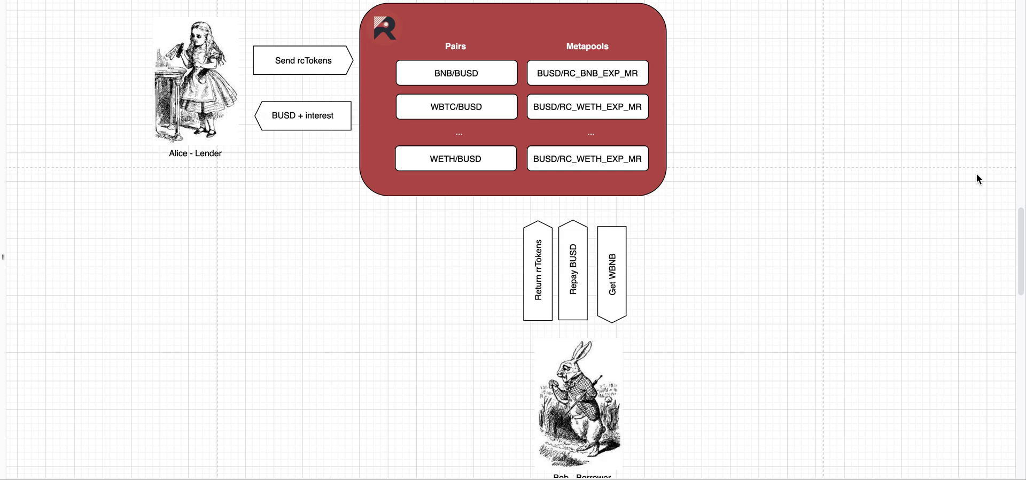
click(539, 286)
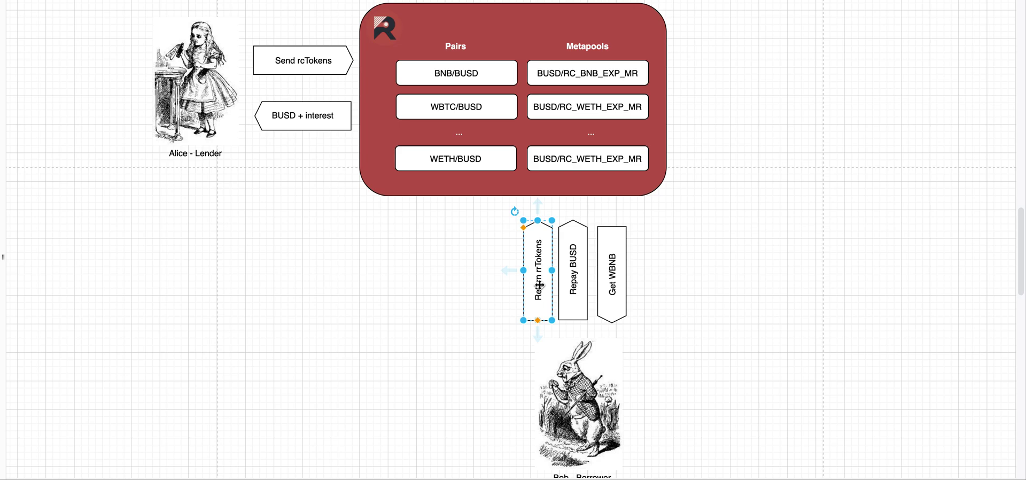
click(571, 307)
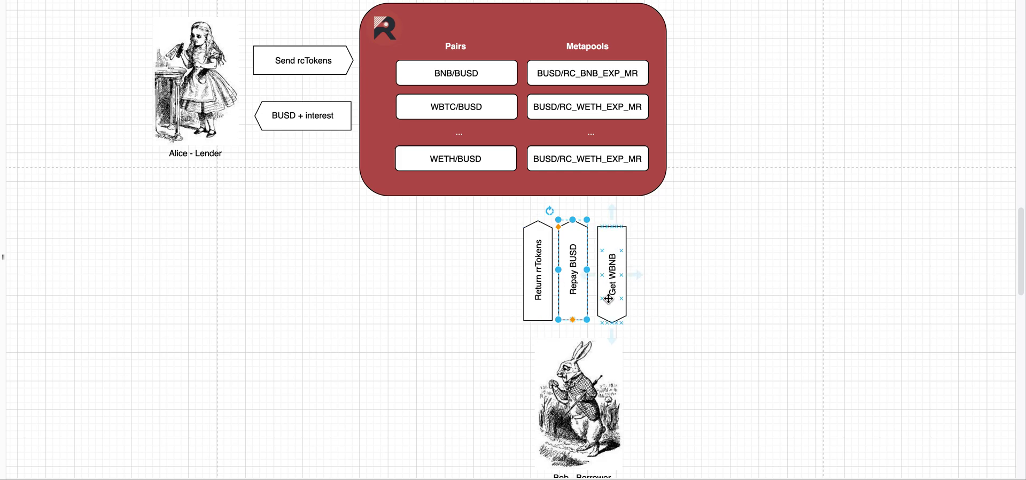
click(611, 247)
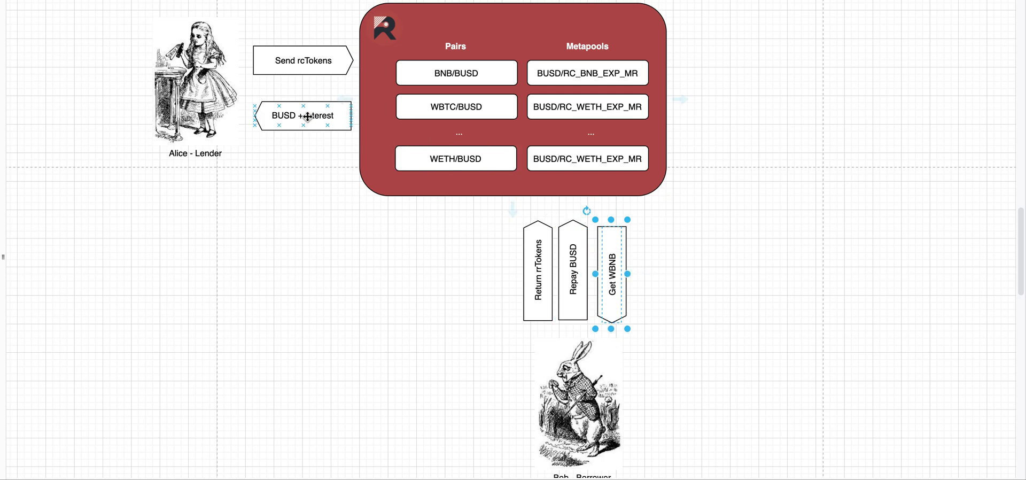
click(206, 90)
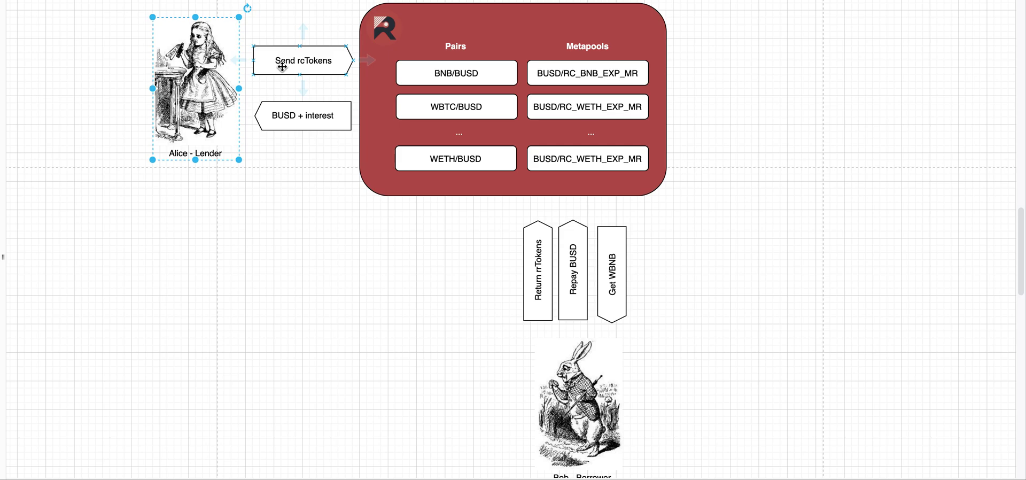
click(258, 228)
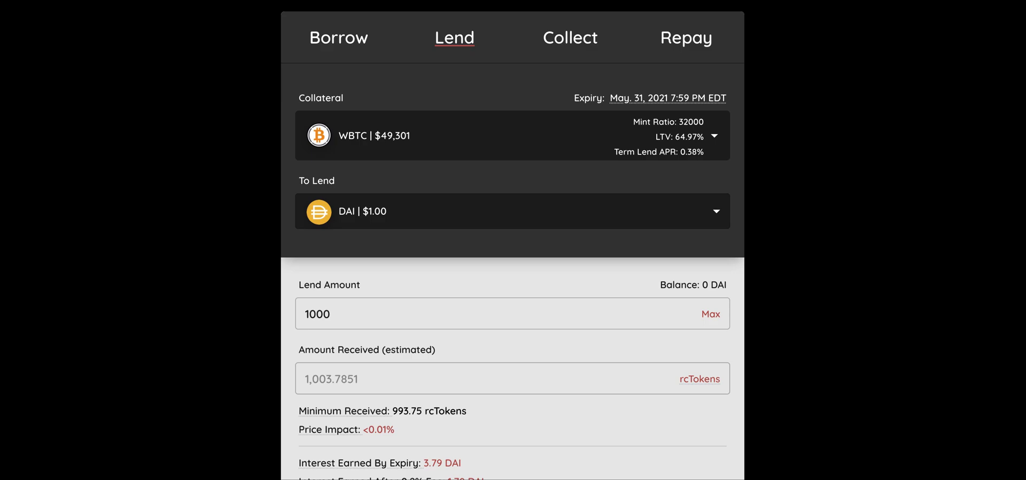
Step: Open the Borrow form and pick WBTC from the collateral pairs list
click(362, 50)
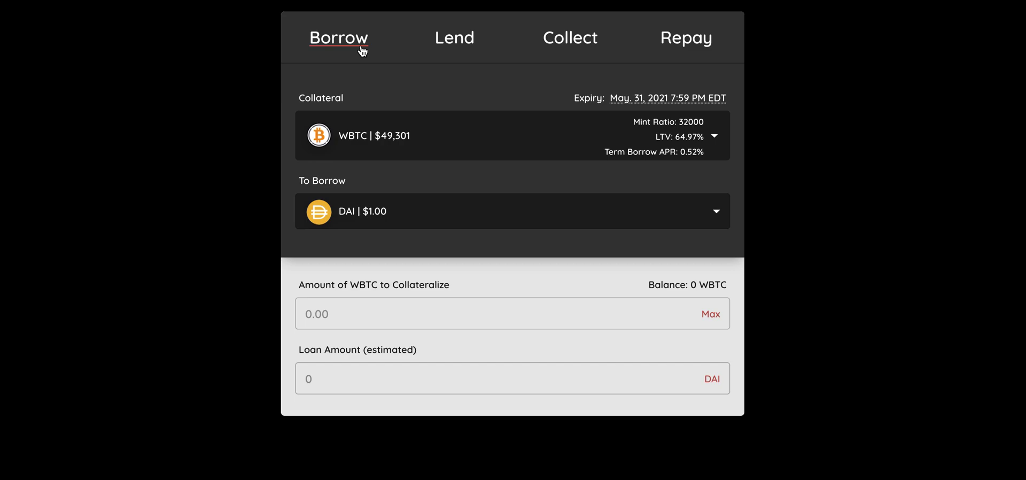
click(390, 144)
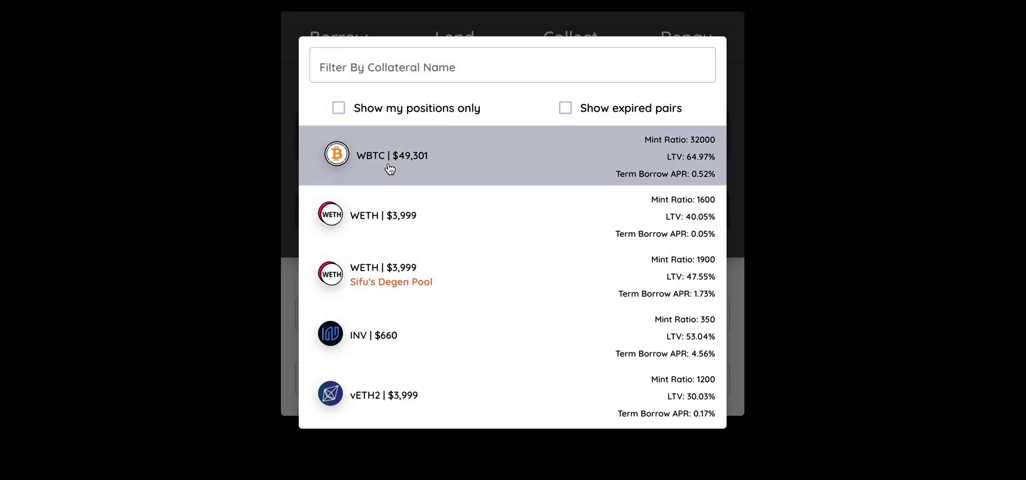
scroll(399, 266, down, 2)
scroll(398, 267, down, 1)
scroll(399, 267, up, 2)
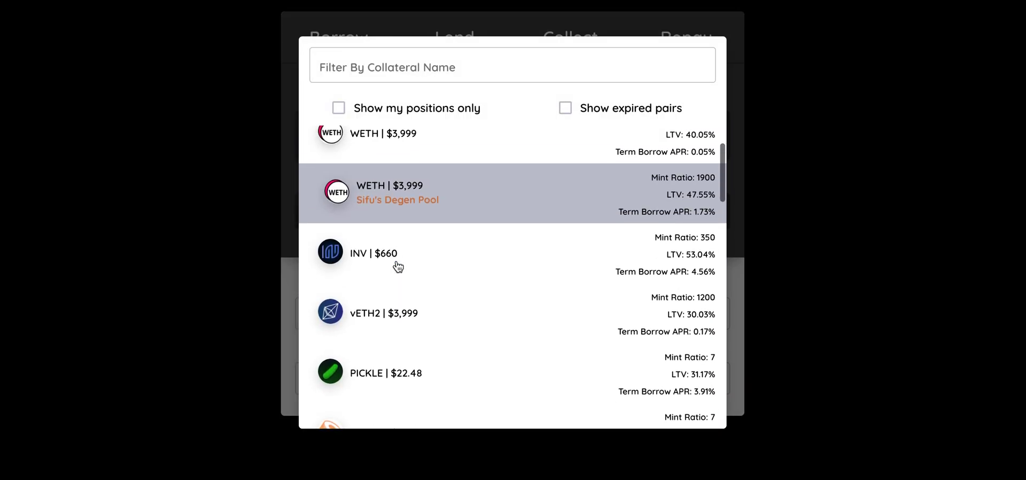
scroll(398, 266, down, 15)
scroll(398, 266, up, 15)
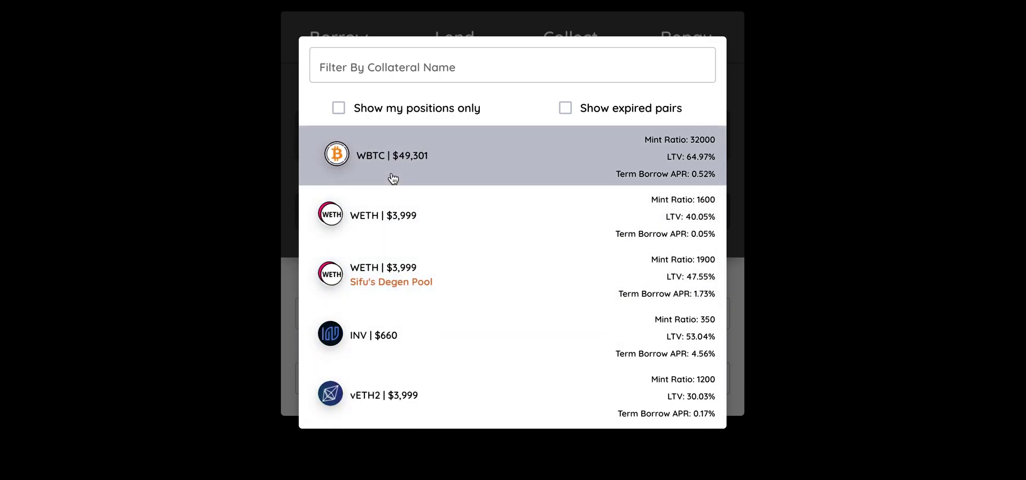
click(393, 178)
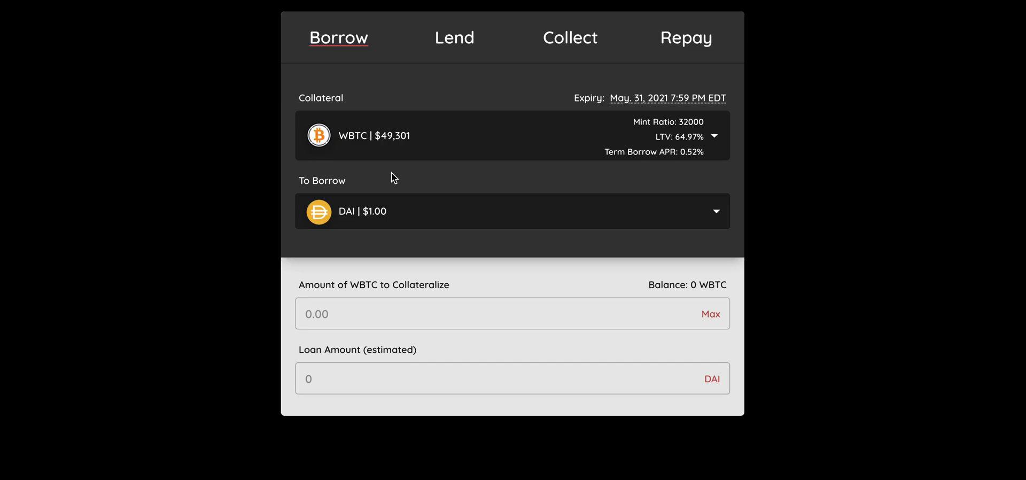
Step: Keep DAI to borrow, enter 1 WBTC collateral, and highlight the 31,832.7750 DAI loan and 167.22 DAI interest
click(375, 218)
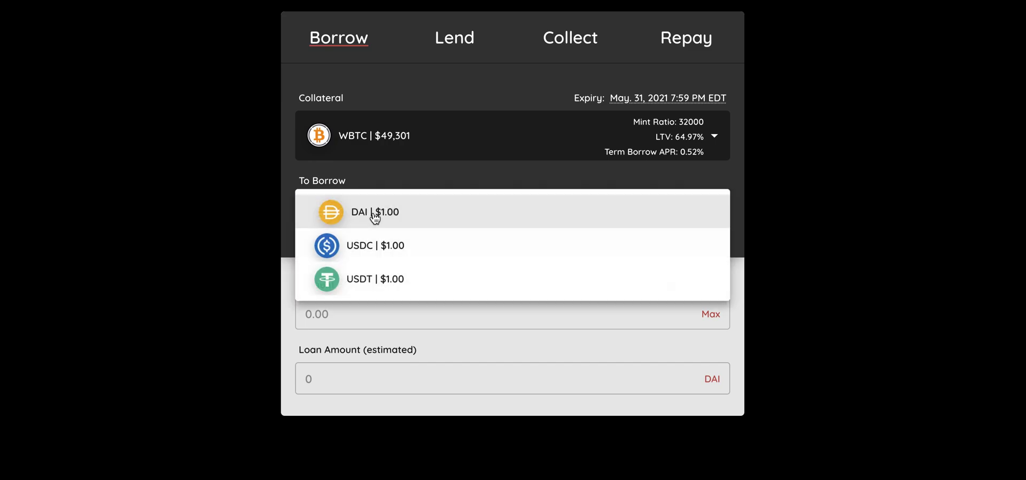
click(349, 228)
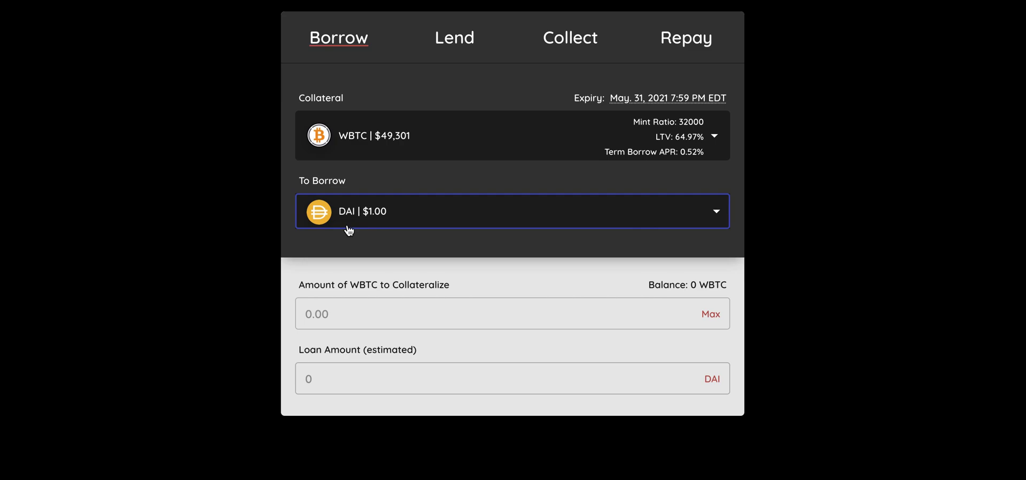
click(342, 316)
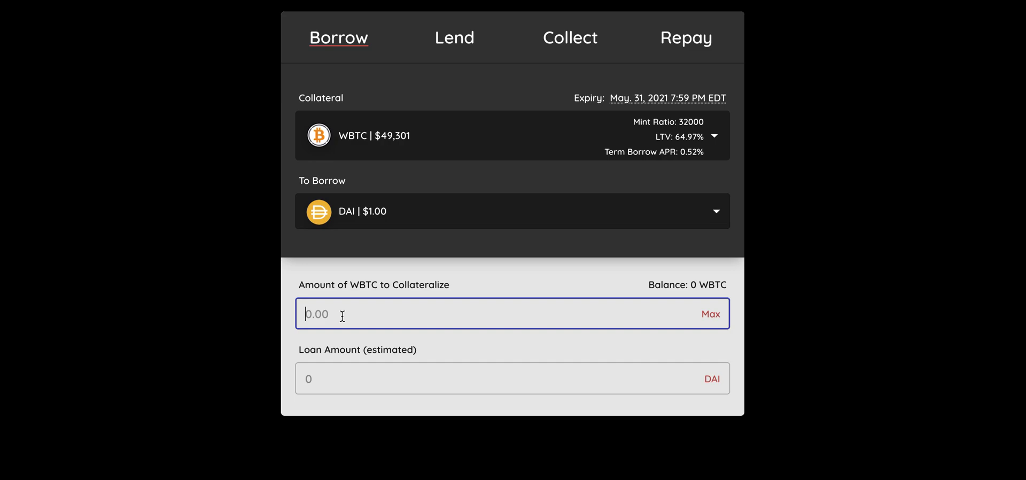
text(1)
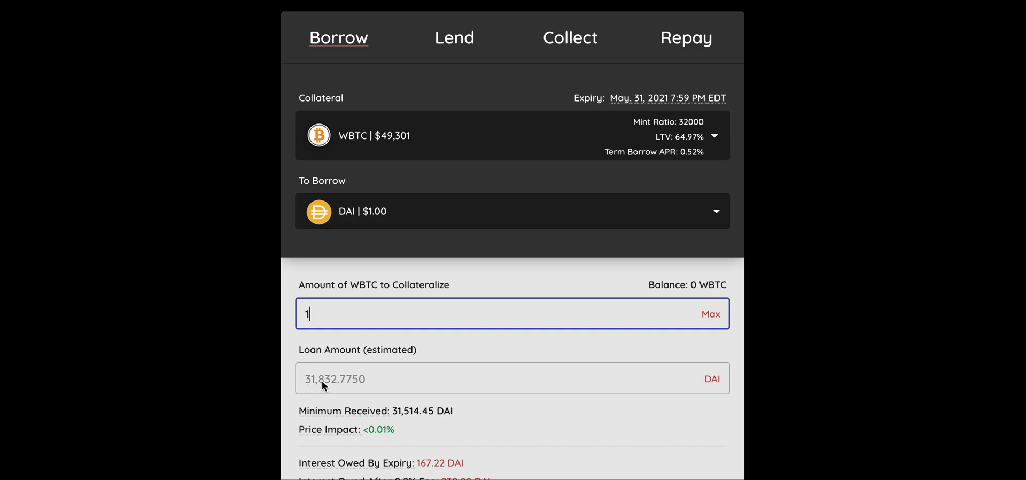
drag(323, 381, 335, 379)
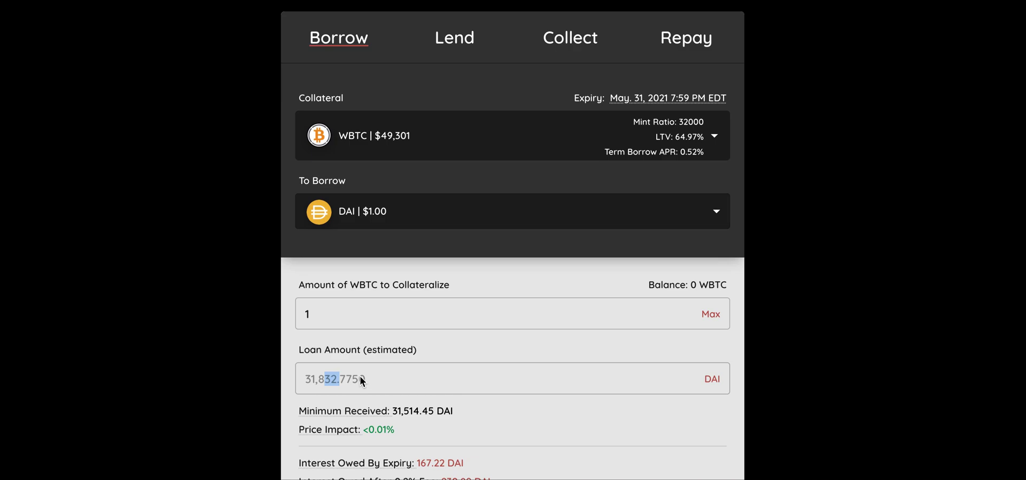
drag(472, 463, 298, 465)
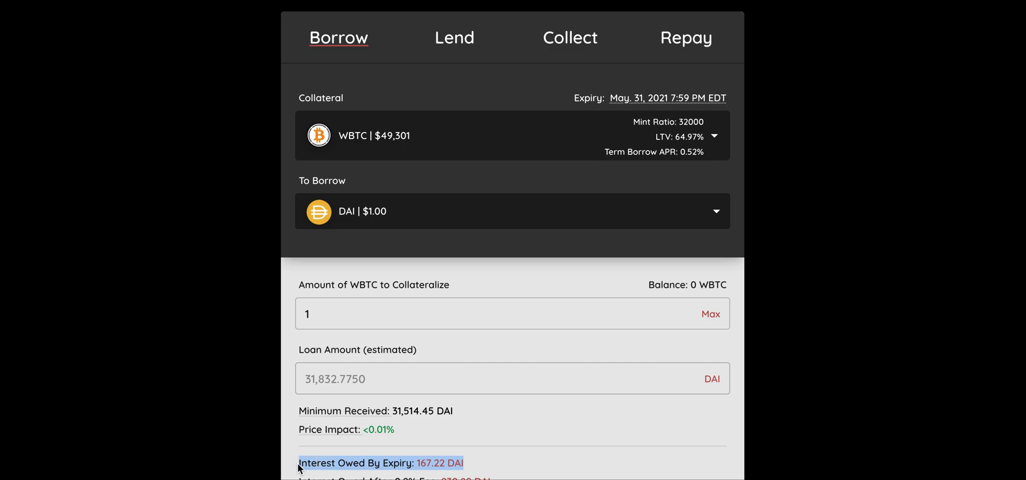
Step: Enter 1000 DAI in the Lend form's Lend Amount field
click(464, 53)
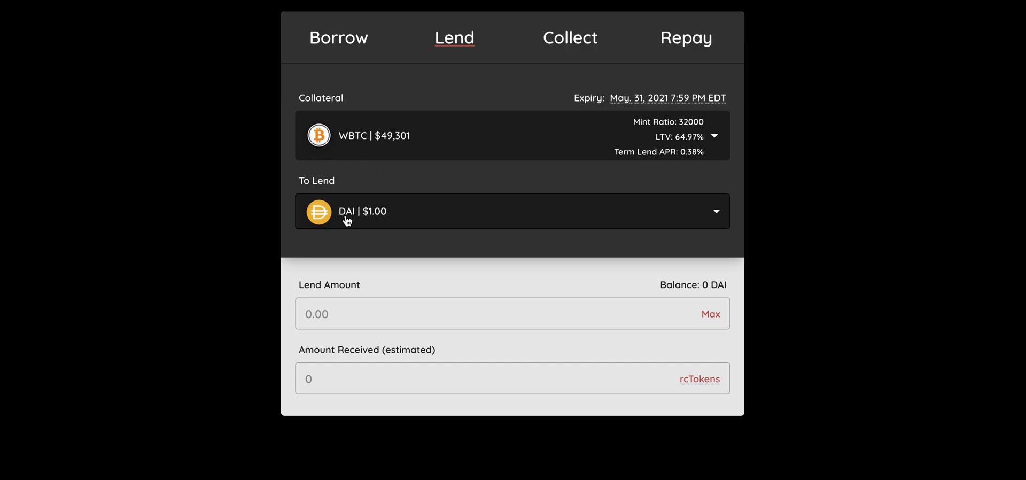
click(324, 311)
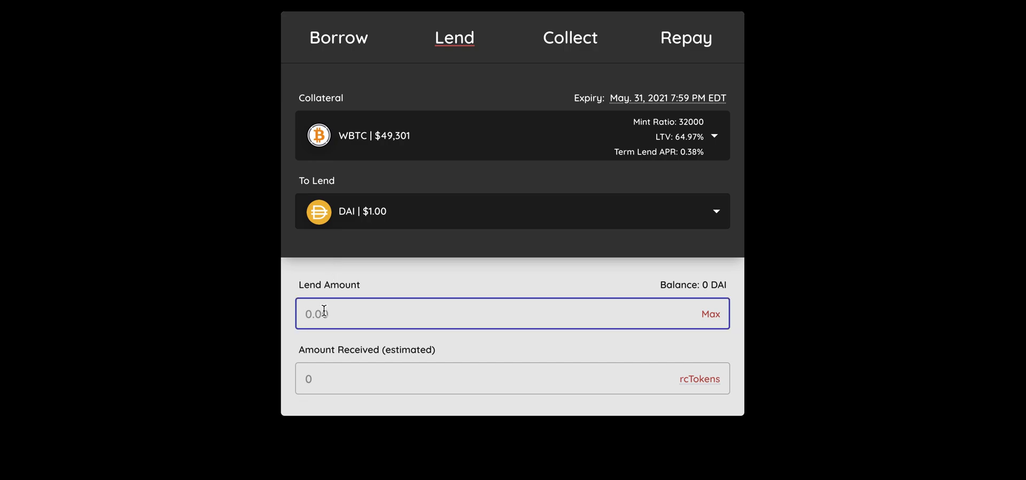
text(1000)
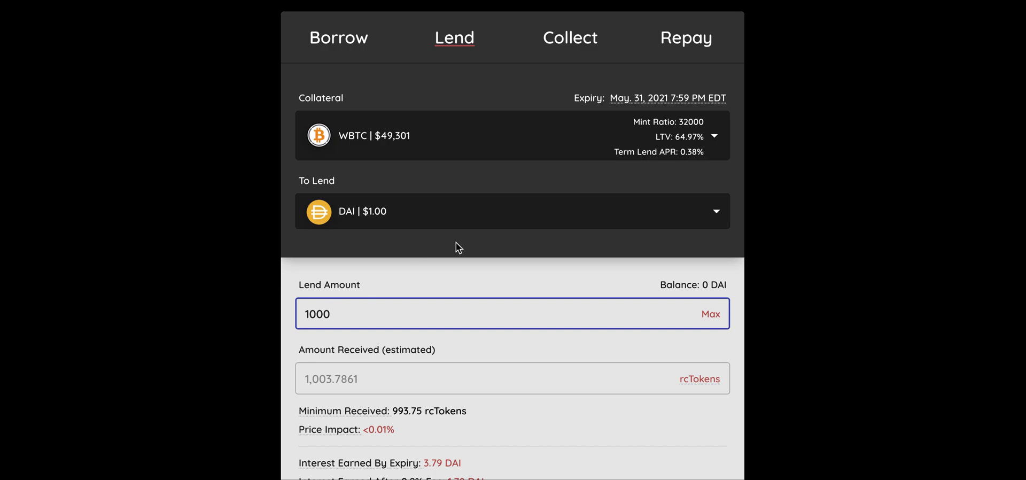
mouse_move(637, 99)
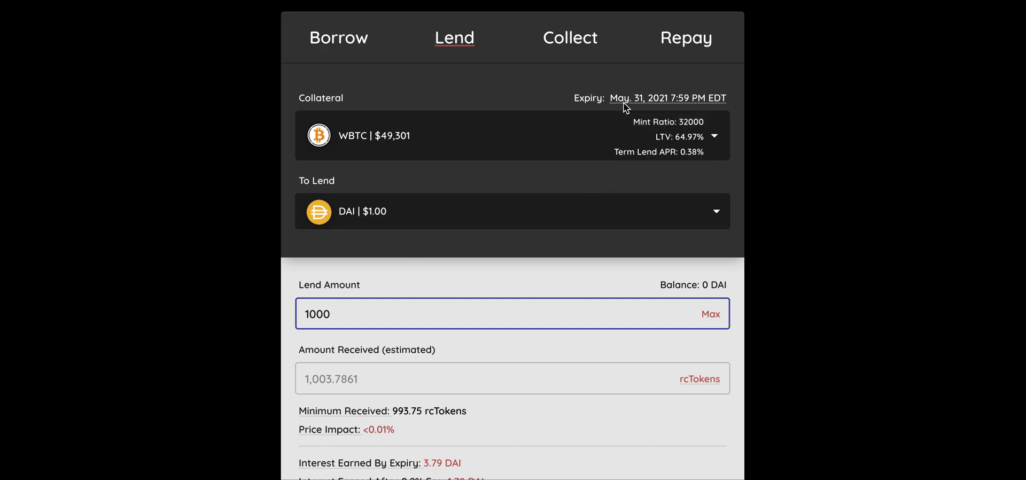